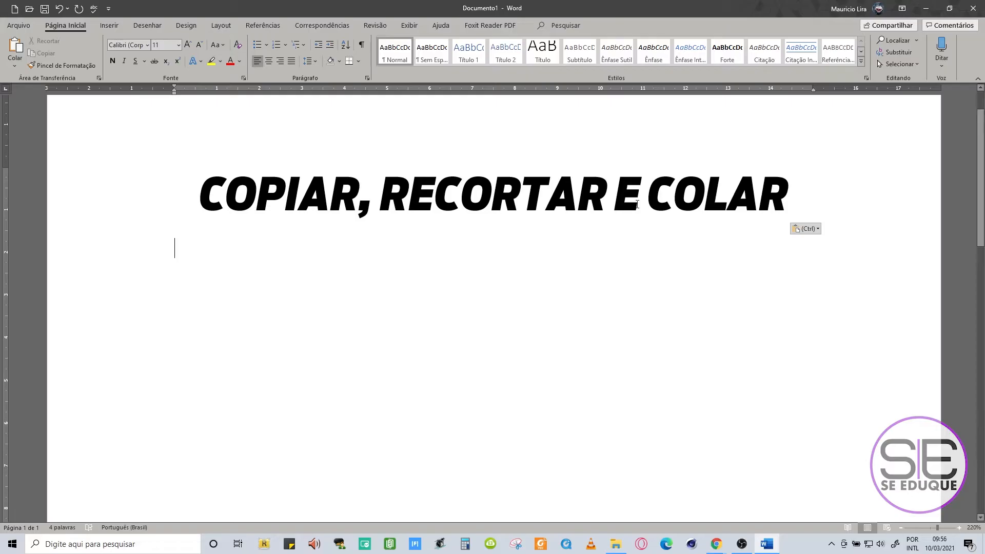
Select the whole heading line "COPIAR, RECORTAR E COLAR" and copy it
click(286, 194)
double_click(285, 194)
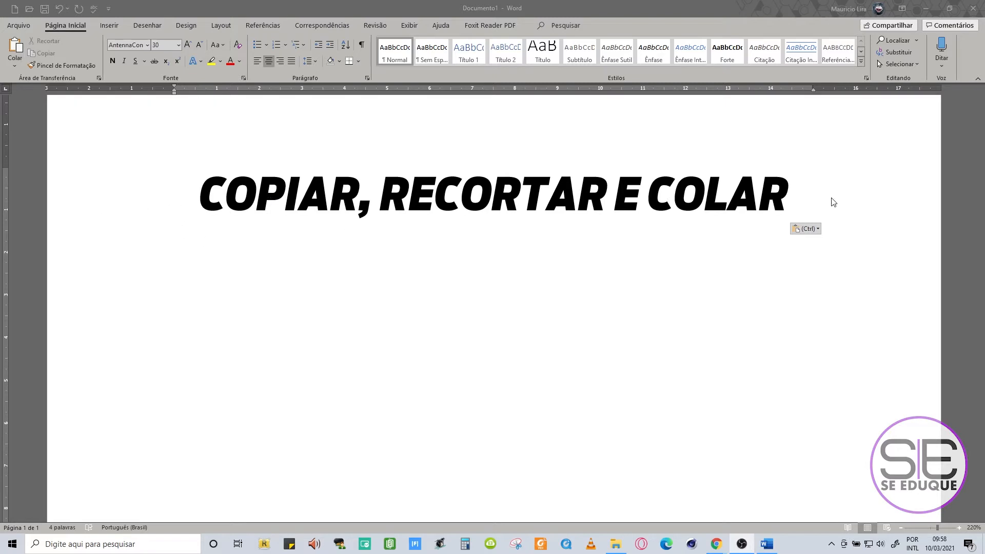
click(105, 200)
key(ctrl+c)
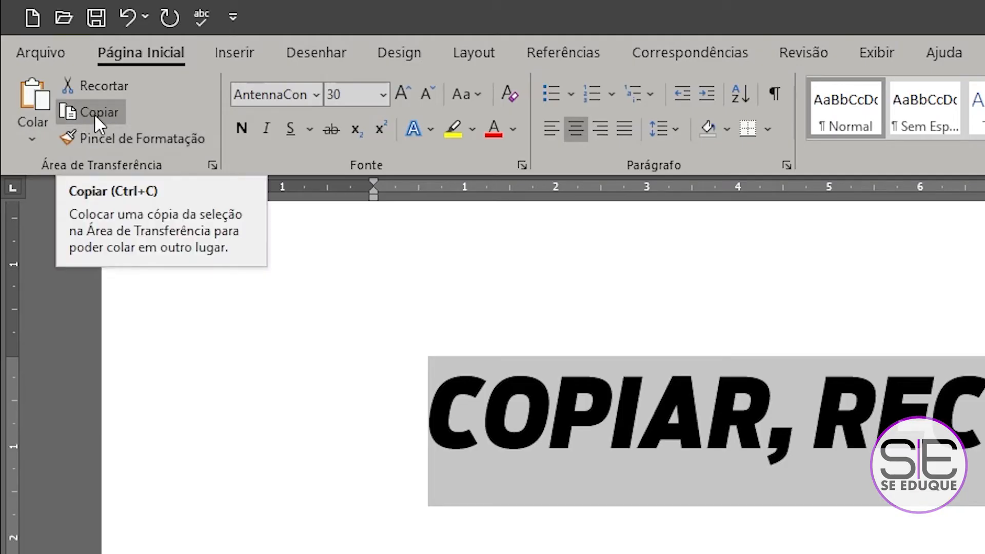
click(94, 113)
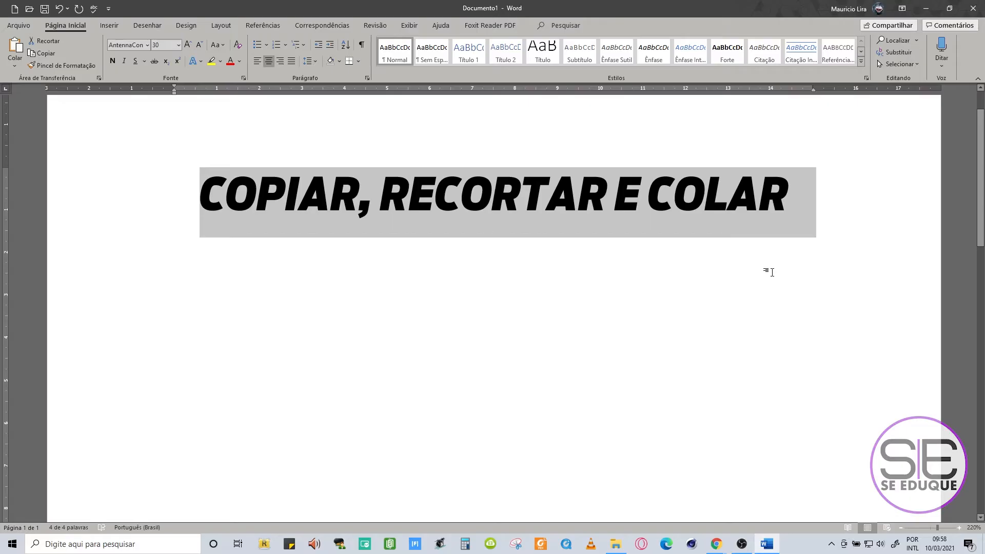
Start a new line after the heading and paste five copies of the heading below it
click(788, 207)
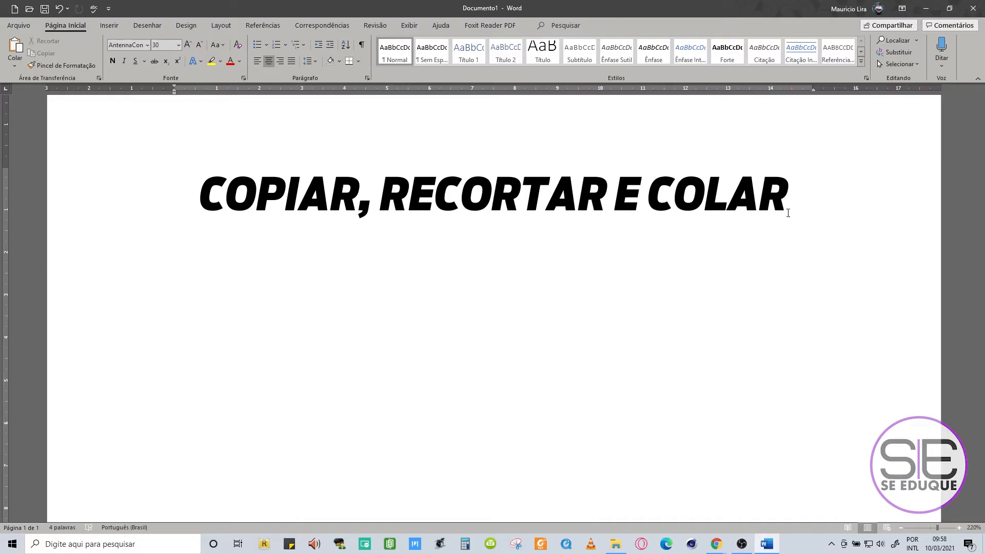
key(Return)
key(Return)
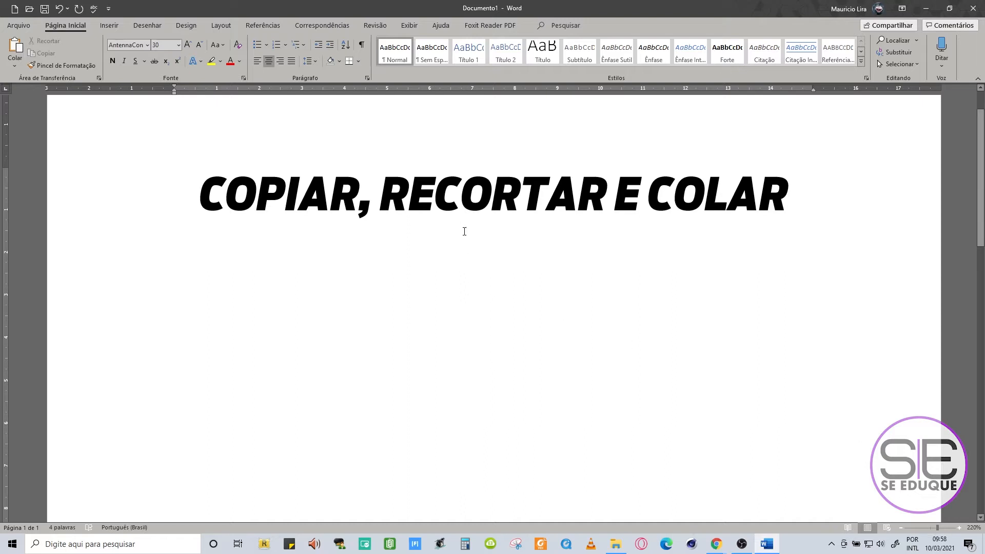
click(821, 183)
key(Return)
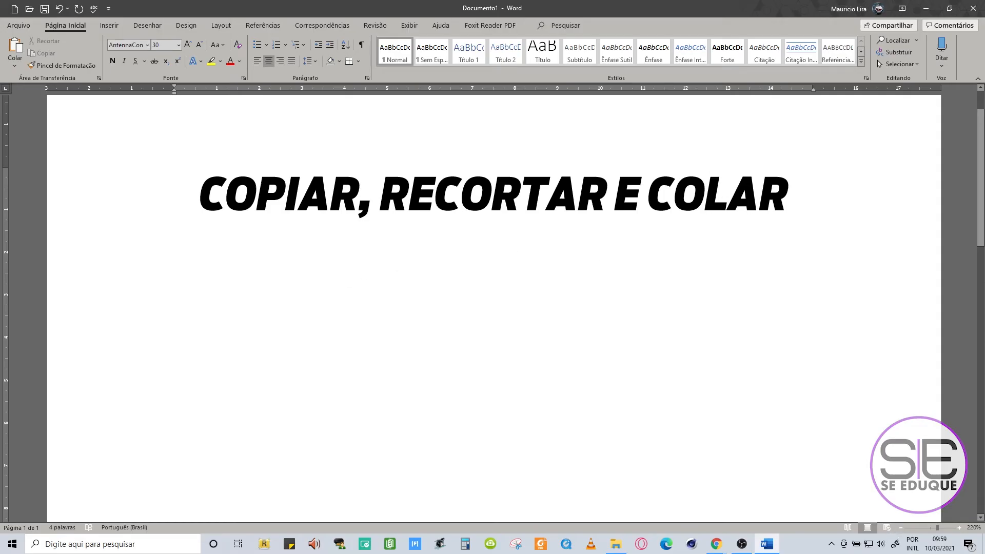
click(15, 52)
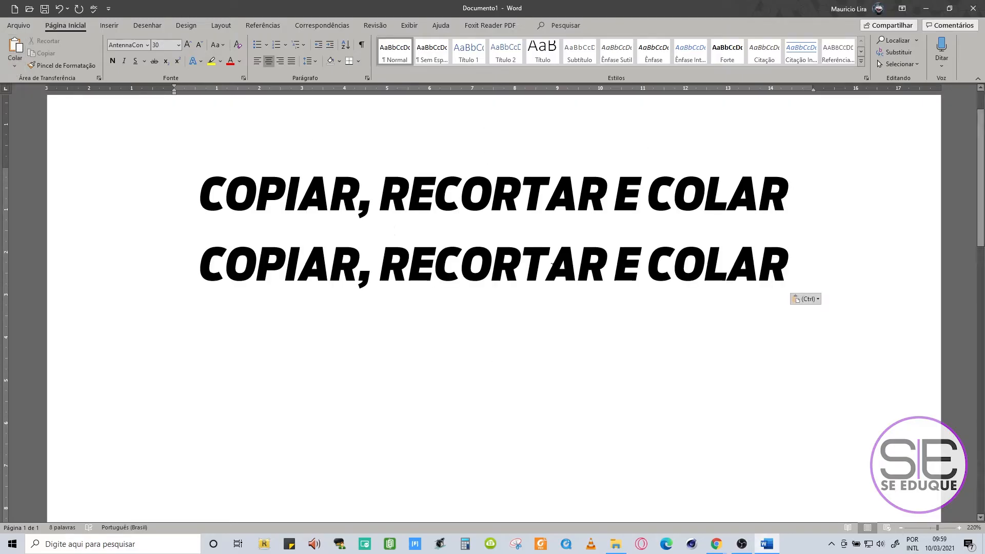
click(15, 49)
click(16, 48)
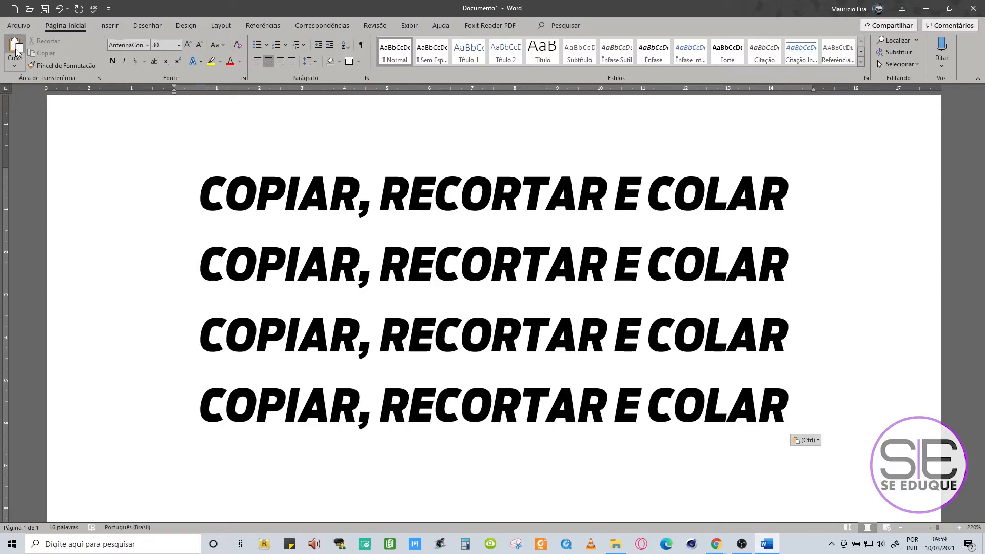
click(16, 49)
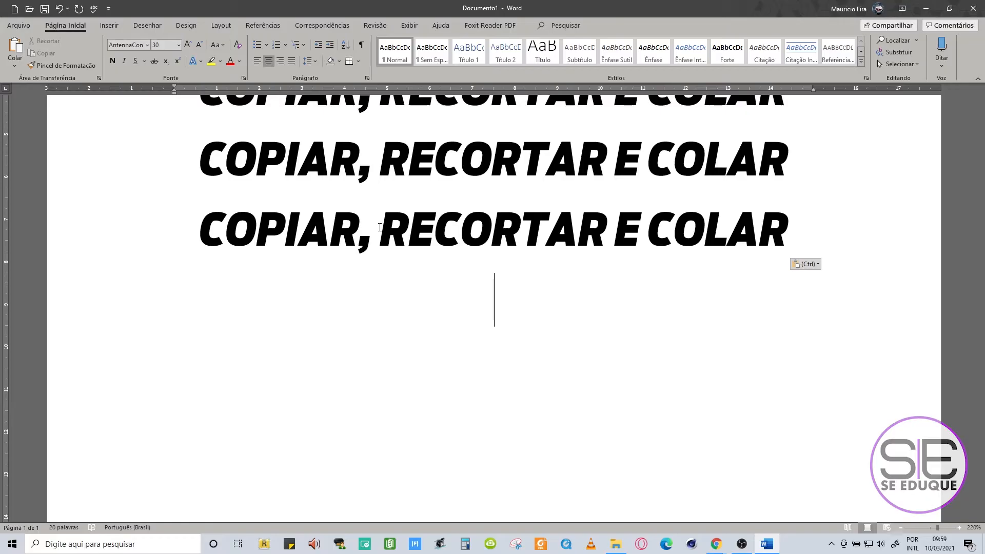
key(ctrl+v)
scroll(839, 480, up, 3)
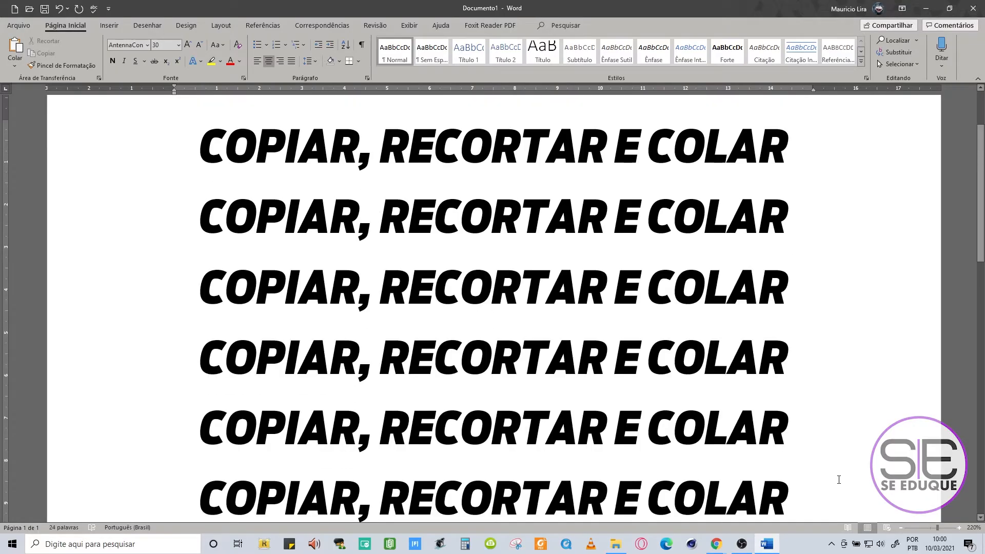
Delete the pasted copies of the heading so only the first line remains
key(ctrl+BackSpace)
key(ctrl+BackSpace)
key(ctrl+BackSpace)
key(ctrl+BackSpace)
key(ctrl+BackSpace)
key(ctrl+BackSpace)
key(ctrl+BackSpace)
key(ctrl+BackSpace)
key(ctrl+BackSpace)
key(ctrl+BackSpace)
key(ctrl+BackSpace)
key(ctrl+BackSpace)
key(ctrl+BackSpace)
key(ctrl+BackSpace)
key(ctrl+BackSpace)
key(ctrl+BackSpace)
key(ctrl+BackSpace)
key(ctrl+BackSpace)
key(ctrl+BackSpace)
key(ctrl+BackSpace)
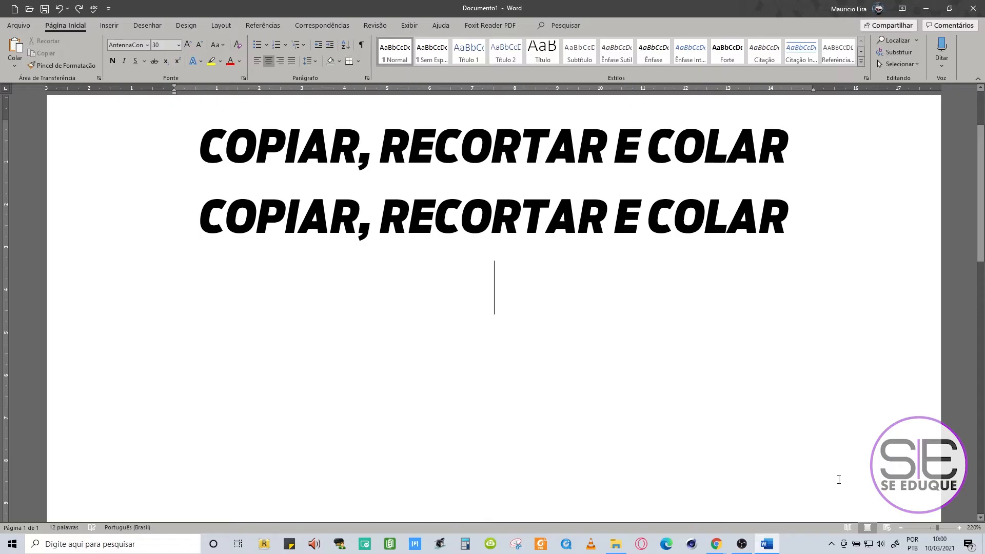
Copy the heading line again and paste it below the original, leaving one blank line between them
scroll(407, 231, up, 1)
triple_click(407, 231)
key(ctrl+c)
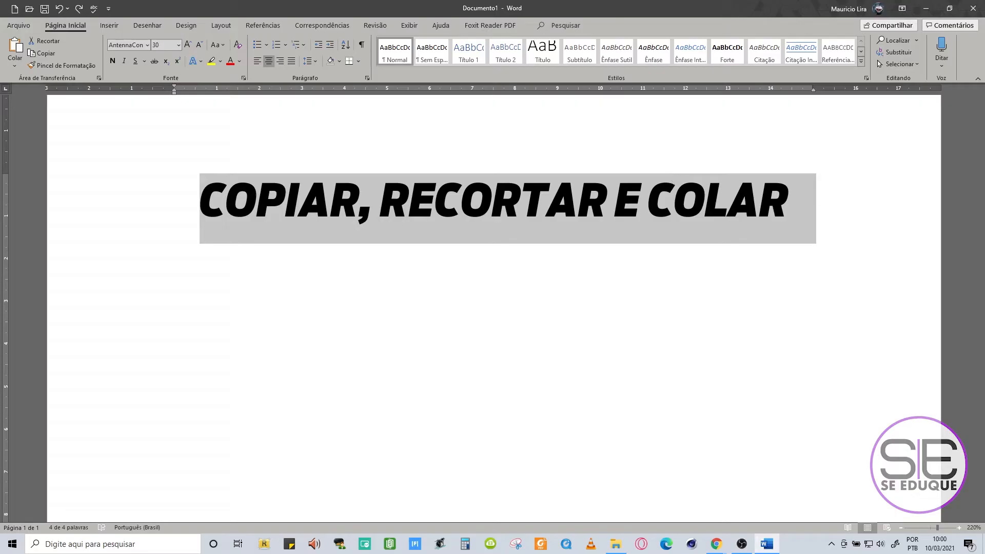
key(Right)
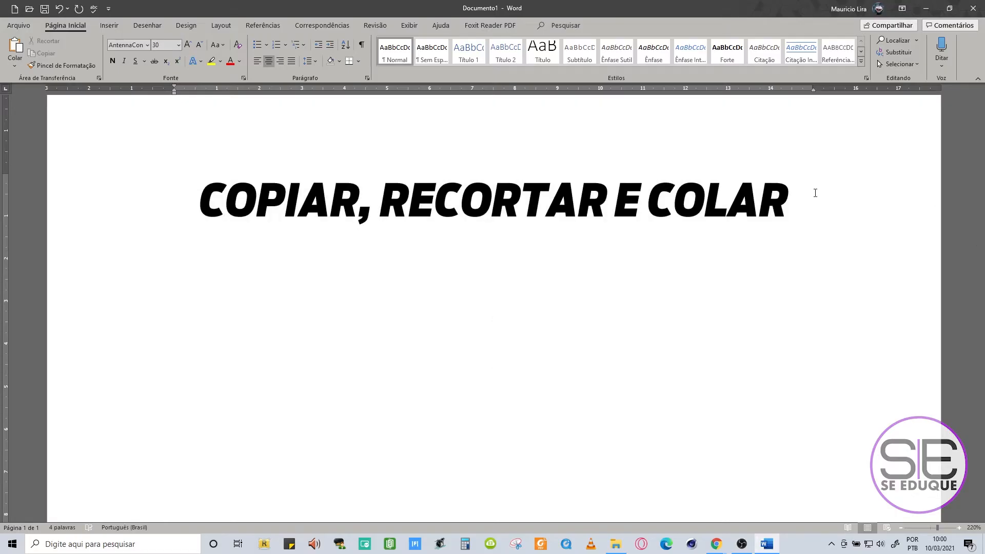
key(ctrl+v)
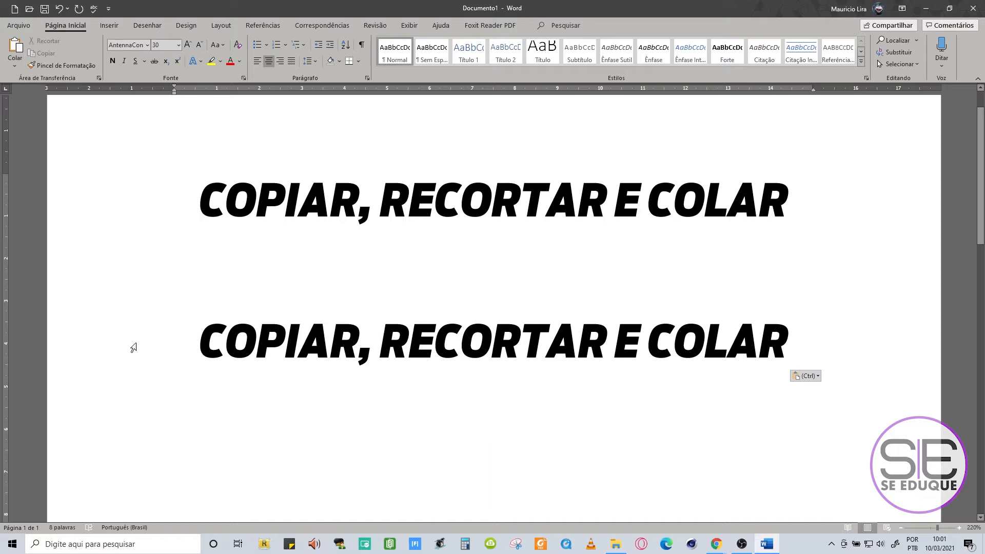
Format the pasted lower heading as bold with red font colour
click(126, 349)
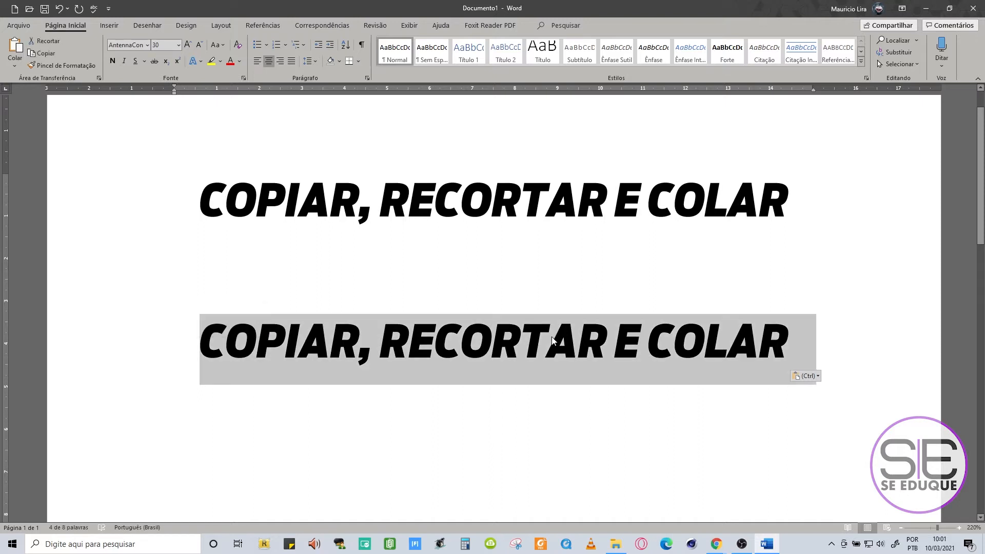
click(111, 61)
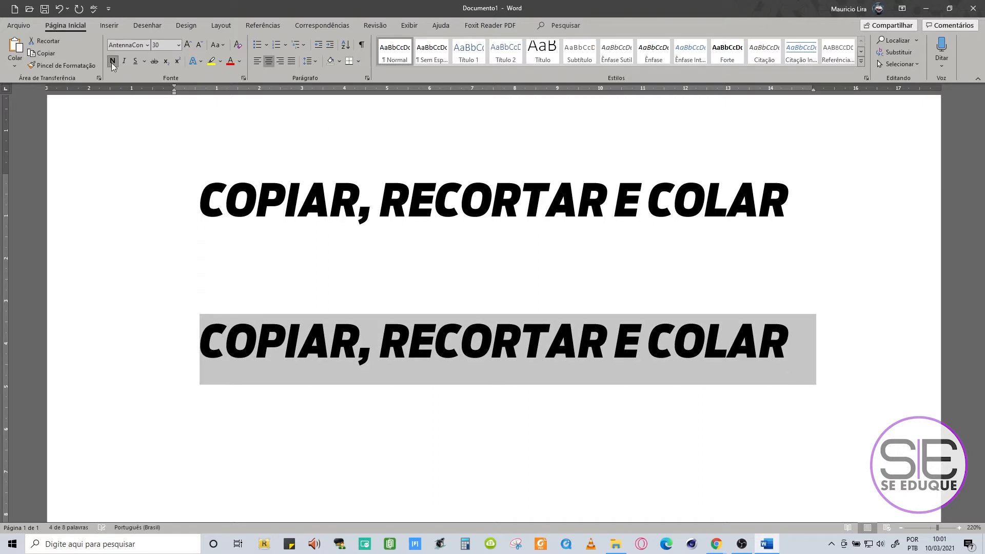
click(231, 61)
click(624, 379)
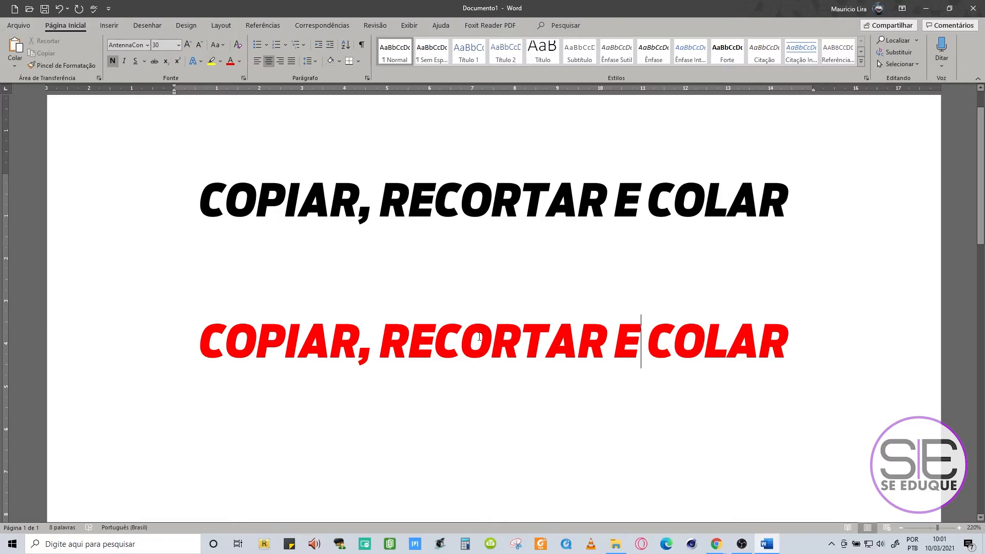
Cut the word RECORTAR from the red line and paste it over RECORTAR in the black heading
double_click(492, 333)
key(ctrl+c)
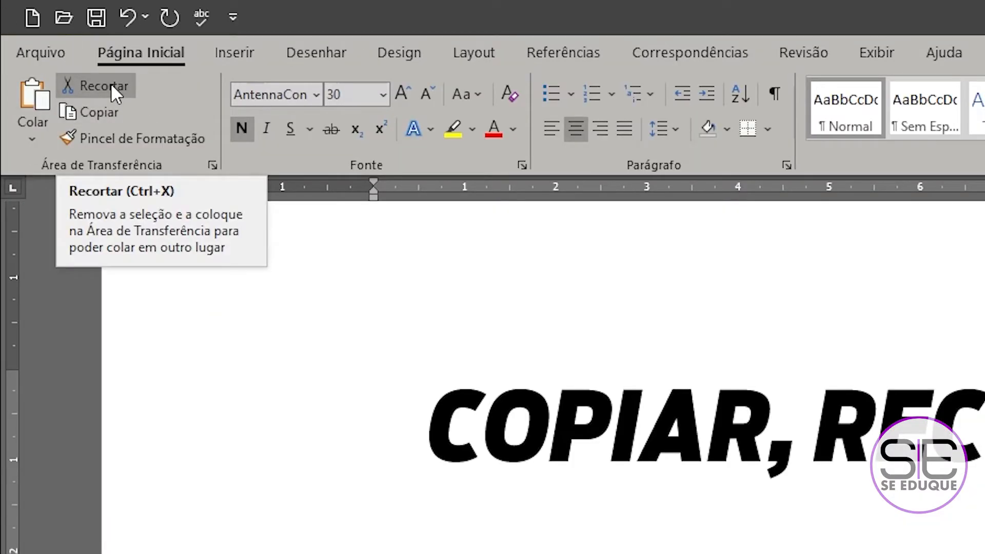
click(104, 86)
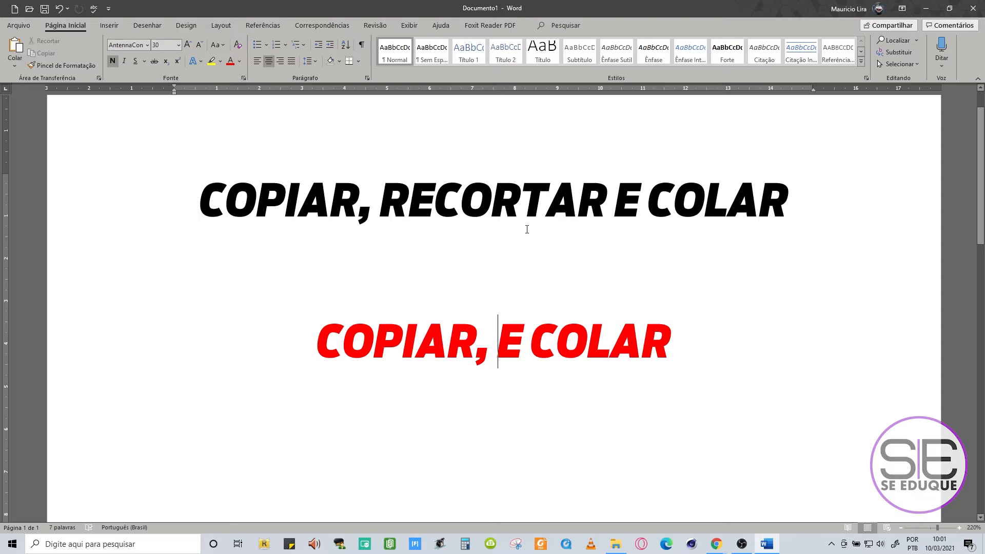
click(491, 200)
double_click(583, 205)
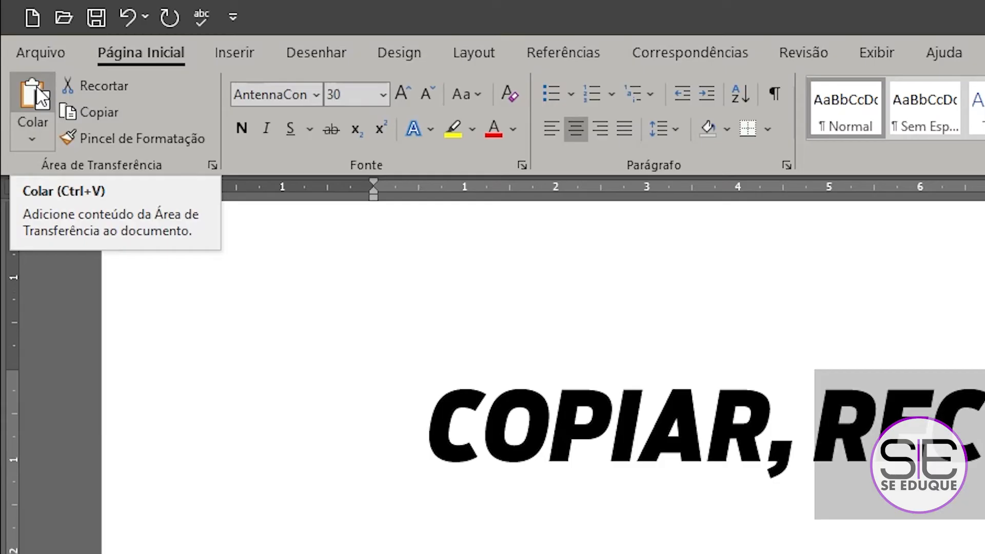
click(33, 95)
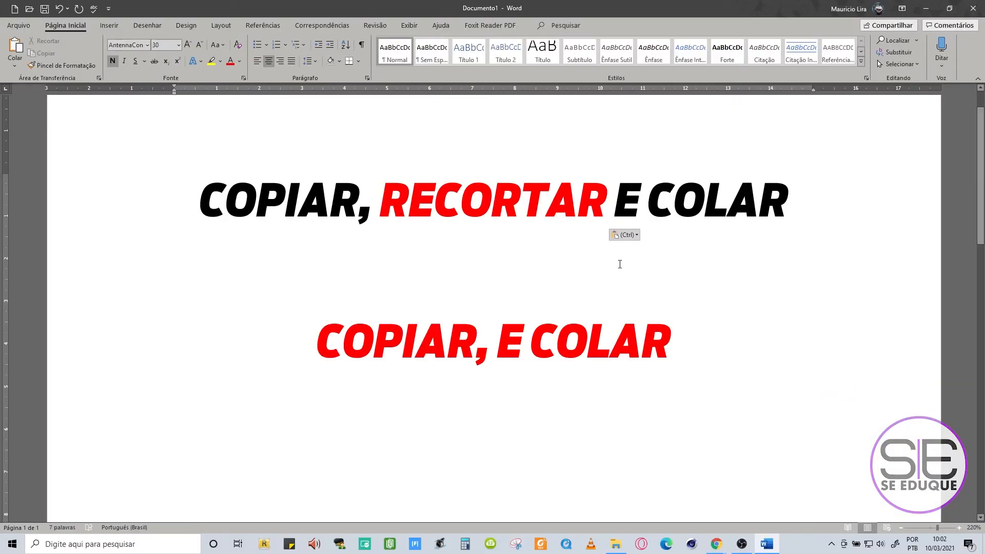
Remove the comma after COPIAR in the red line
scroll(619, 264, down, 3)
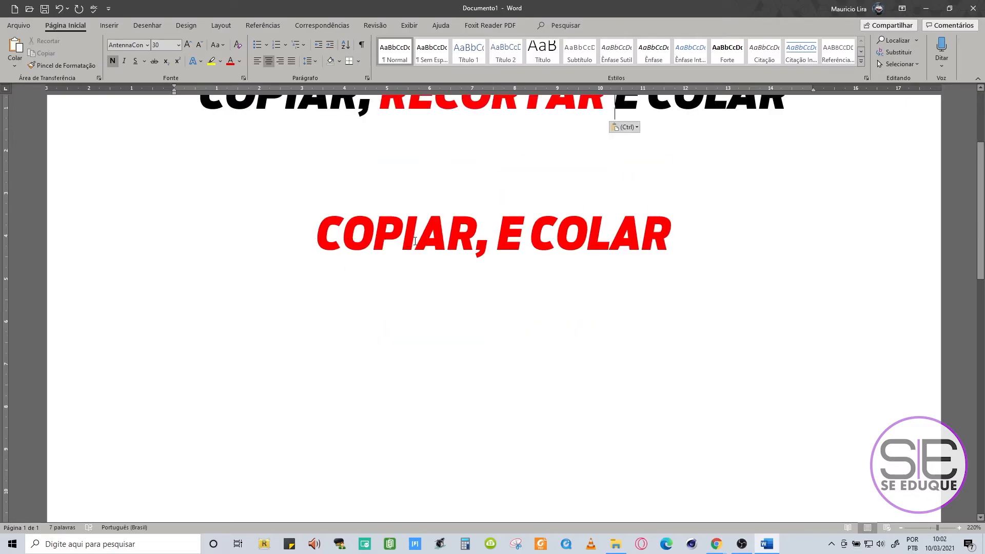
click(487, 252)
key(BackSpace)
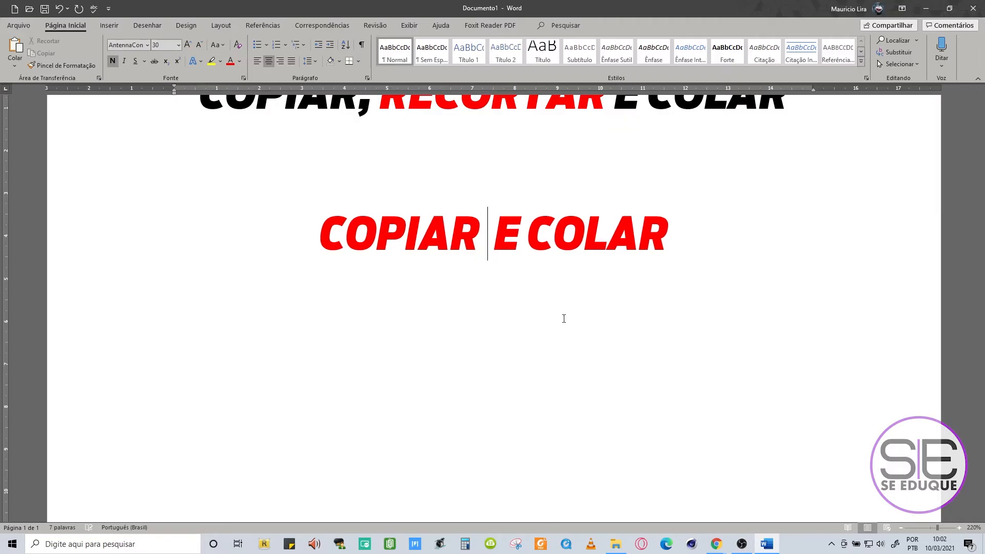
Paste RECORTAR at the start of the red line and add a comma and a space after it
click(302, 238)
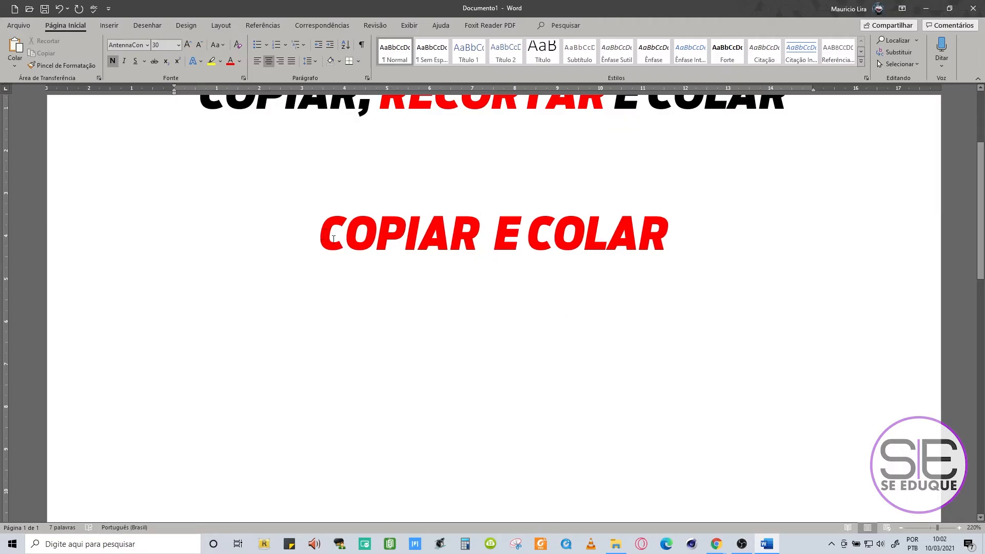
click(13, 51)
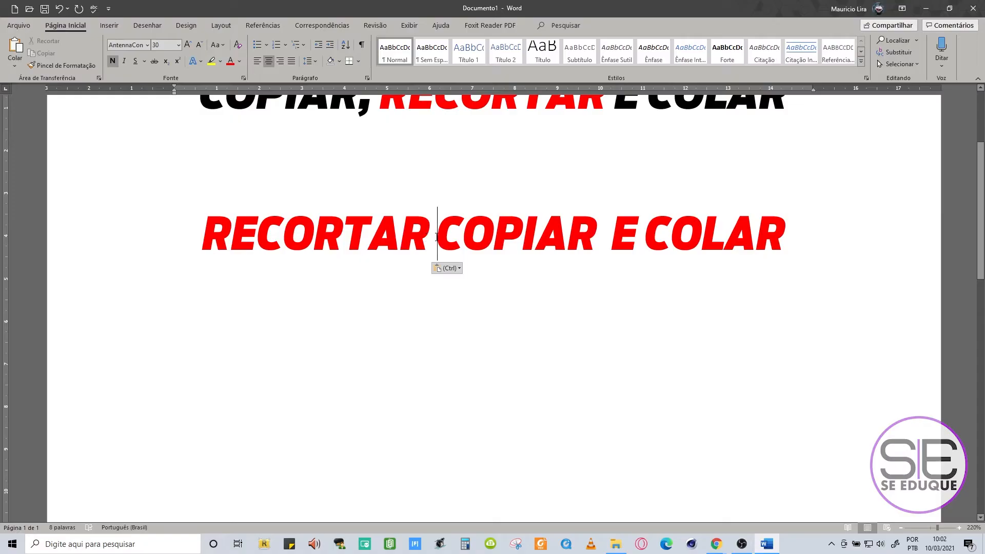
text(,)
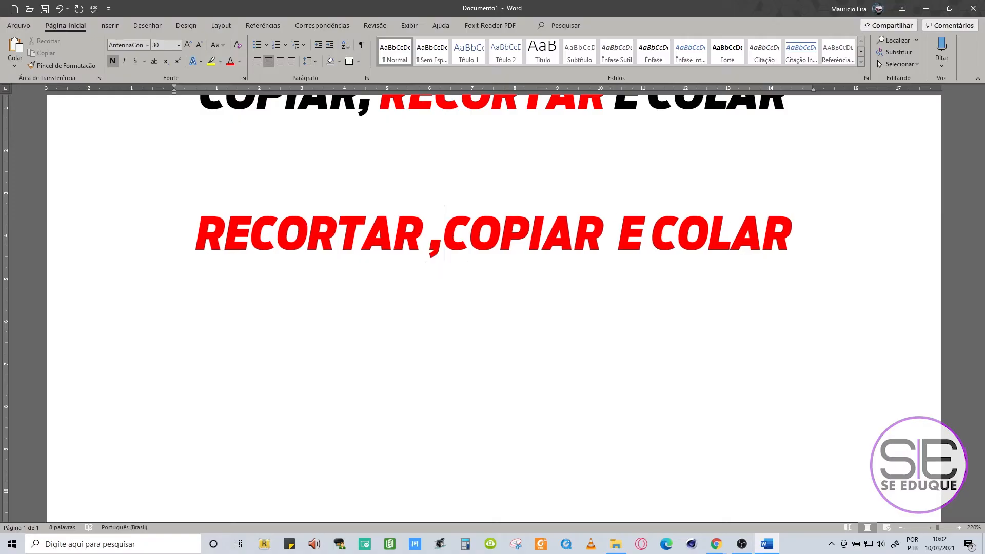
scroll(510, 293, up, 2)
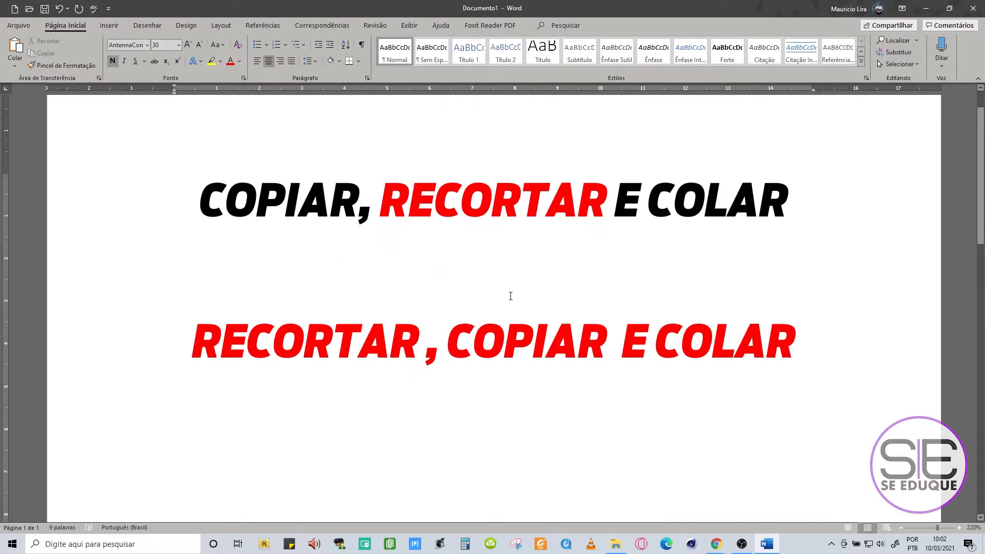
scroll(370, 276, down, 1)
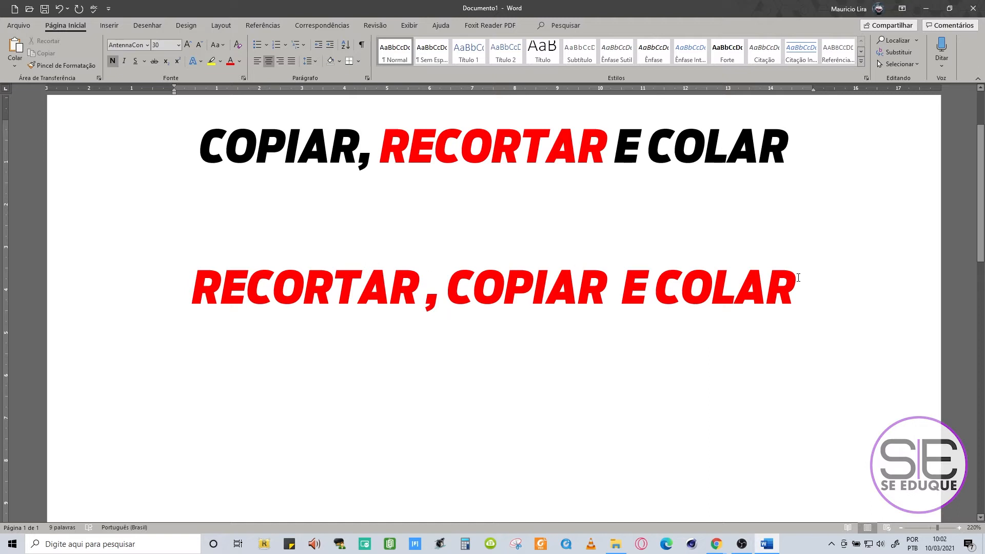
scroll(306, 190, up, 1)
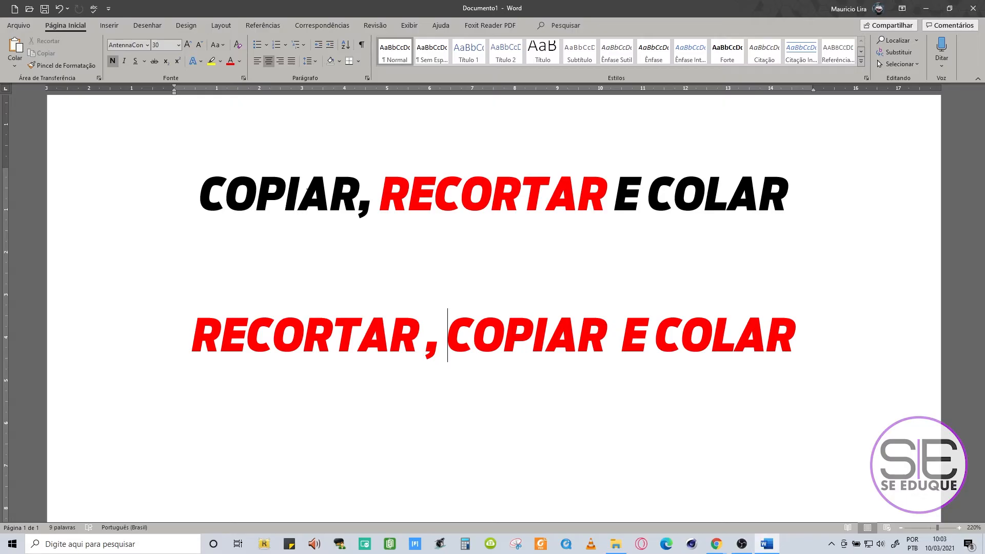
Select the entire document content and cut it
key(ctrl+a)
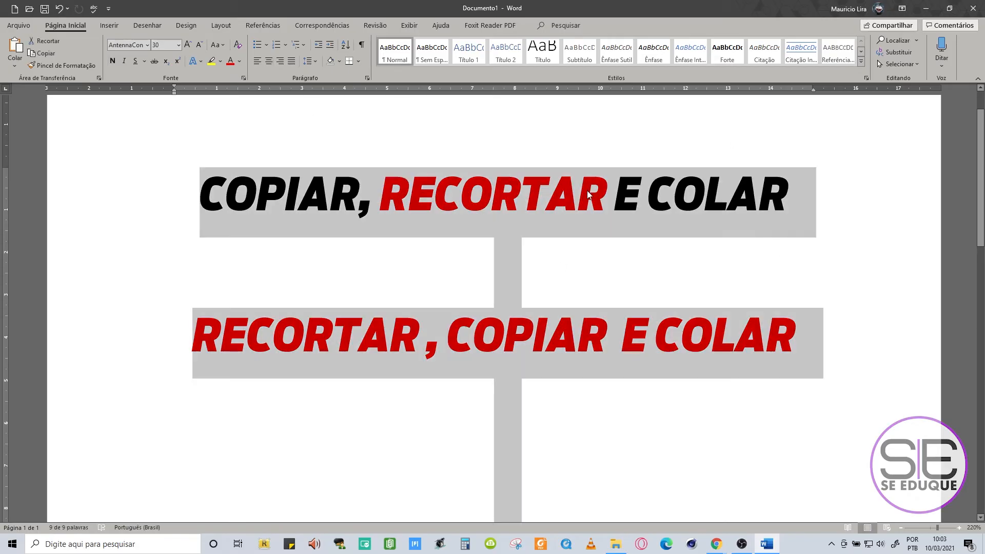
scroll(597, 399, down, 1)
scroll(598, 399, down, 6)
scroll(597, 398, up, 7)
scroll(595, 395, down, 9)
scroll(595, 396, up, 10)
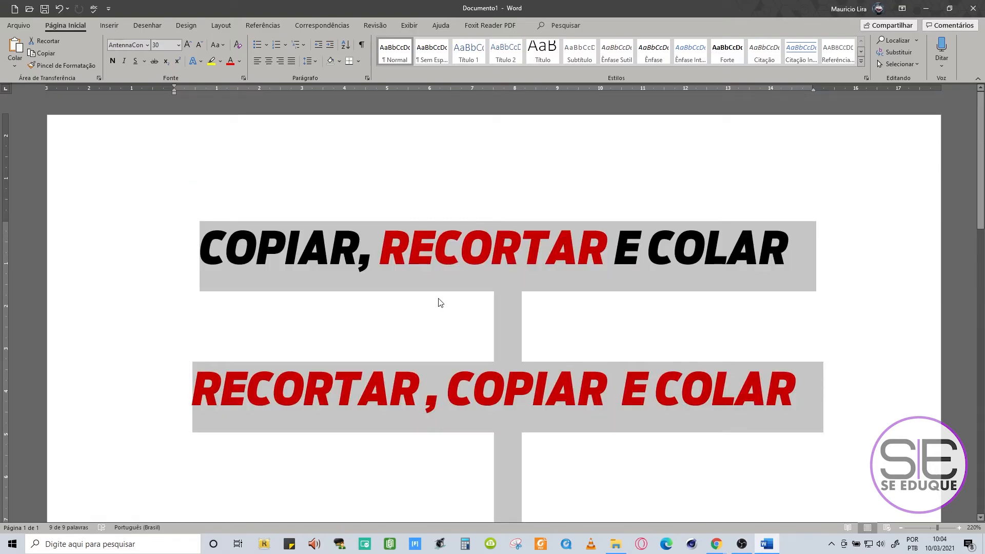
key(ctrl+x)
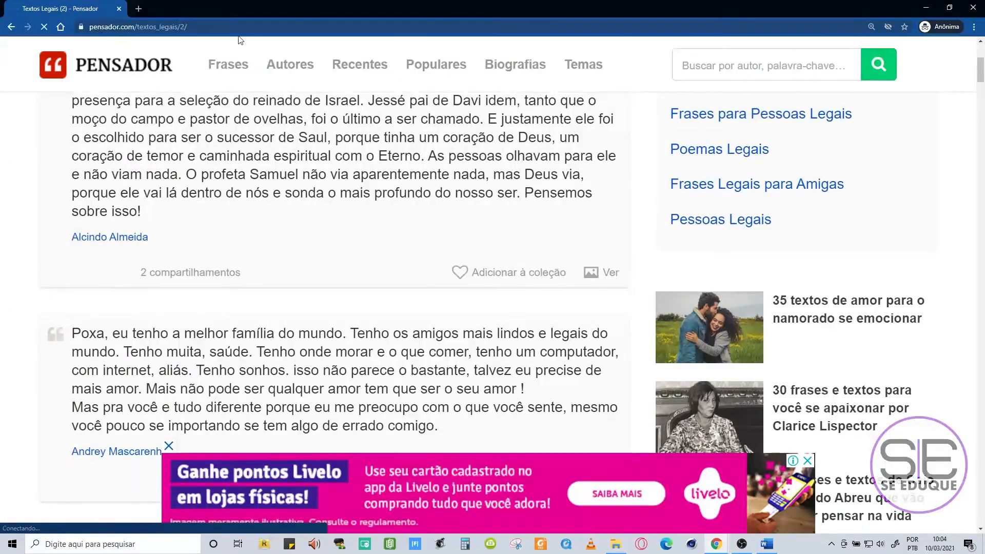
Look through the Textos Legais page for a short quote to copy
scroll(393, 191, down, 15)
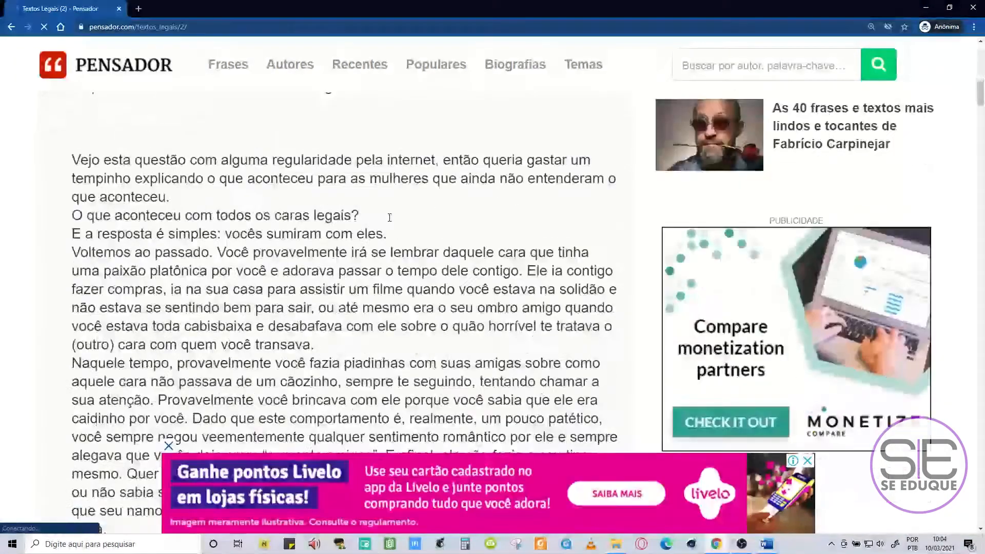
scroll(388, 217, down, 8)
scroll(390, 220, up, 16)
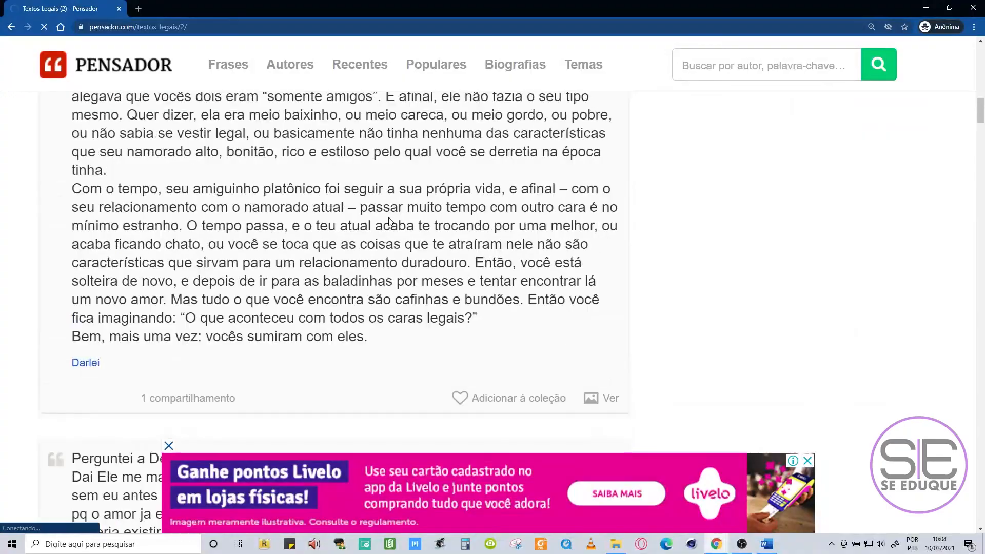
scroll(390, 220, up, 8)
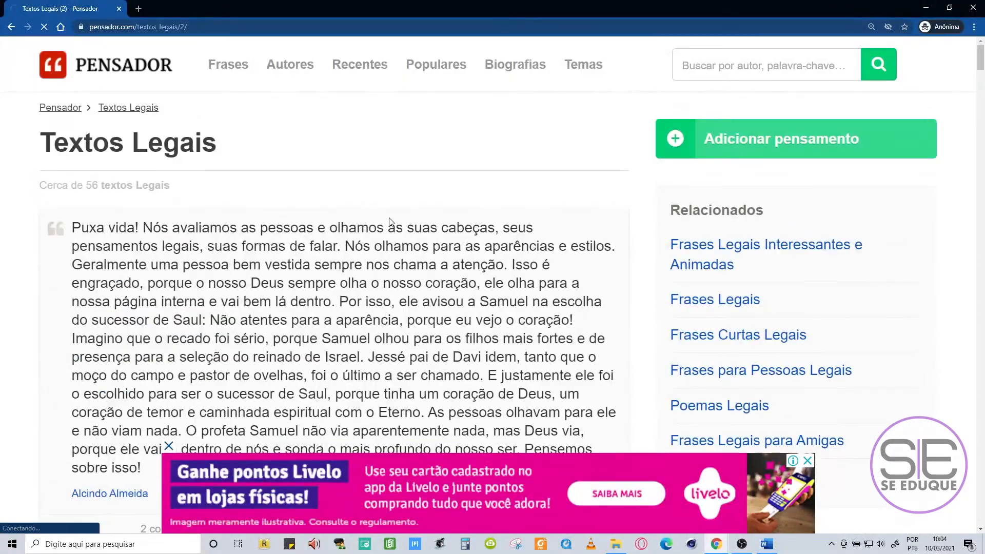
scroll(389, 222, down, 3)
scroll(390, 222, up, 2)
scroll(389, 222, down, 6)
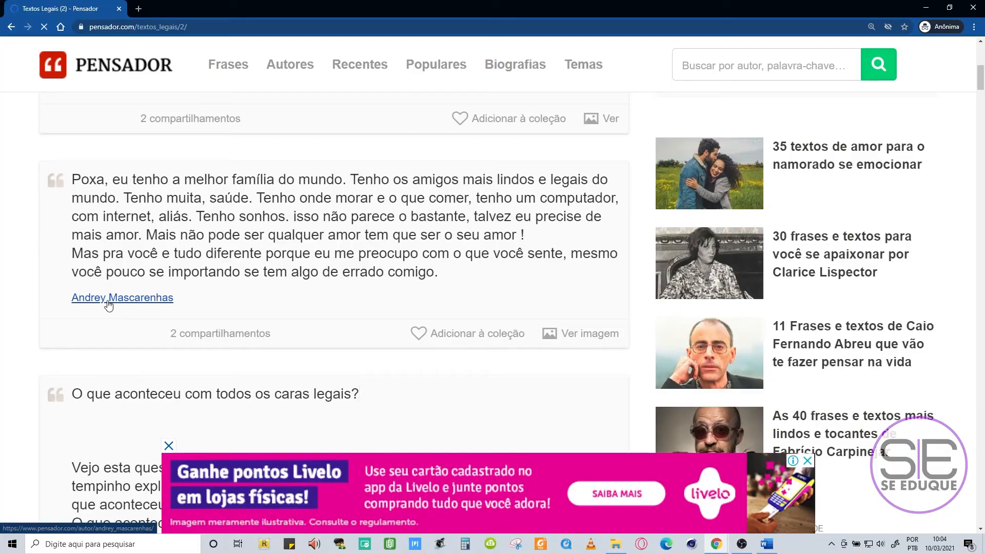
click(108, 302)
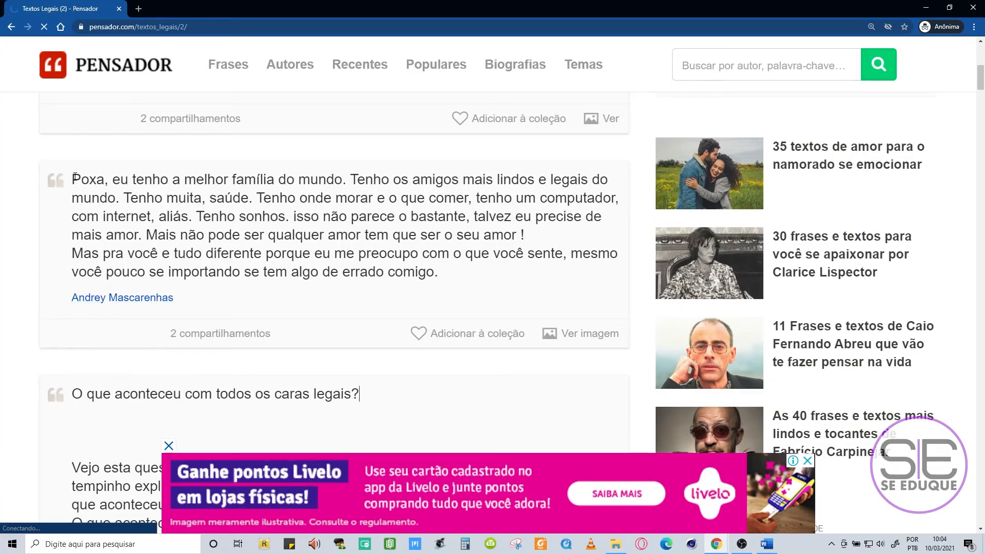
drag(73, 180, 175, 300)
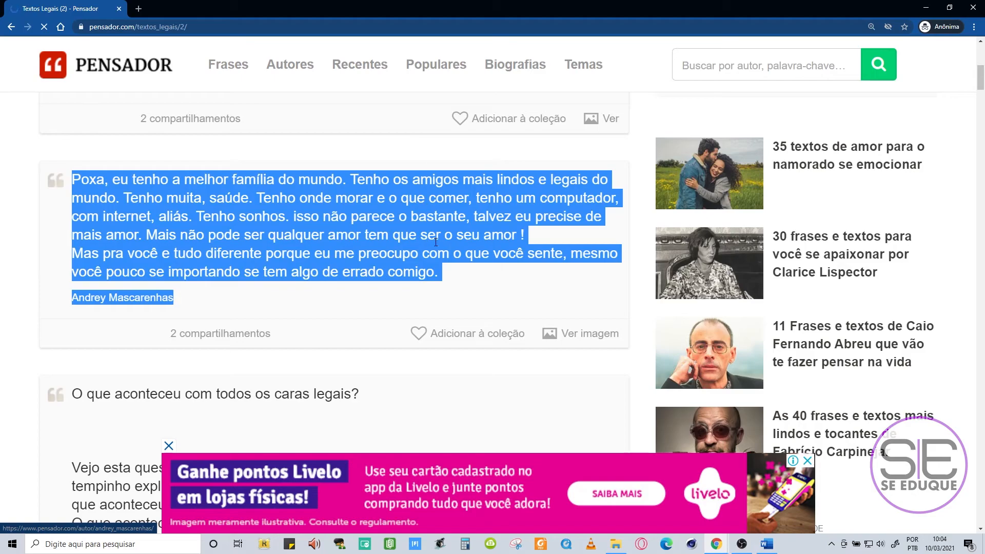
click(260, 221)
drag(72, 178, 188, 296)
click(196, 303)
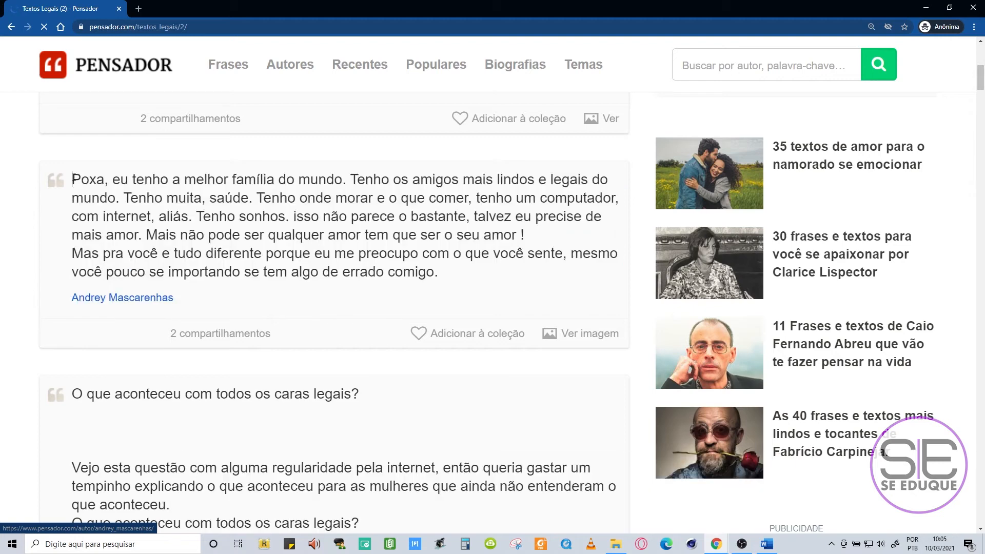
Copy the quote starting "Poxa, eu tenho a melhor família do mundo" together with its author line
shift+click(192, 299)
mouse_move(194, 299)
mouse_down()
mouse_move(277, 392)
mouse_move(347, 439)
mouse_move(294, 373)
mouse_move(402, 402)
mouse_move(211, 294)
mouse_move(86, 300)
mouse_move(176, 301)
mouse_up()
key(ctrl+c)
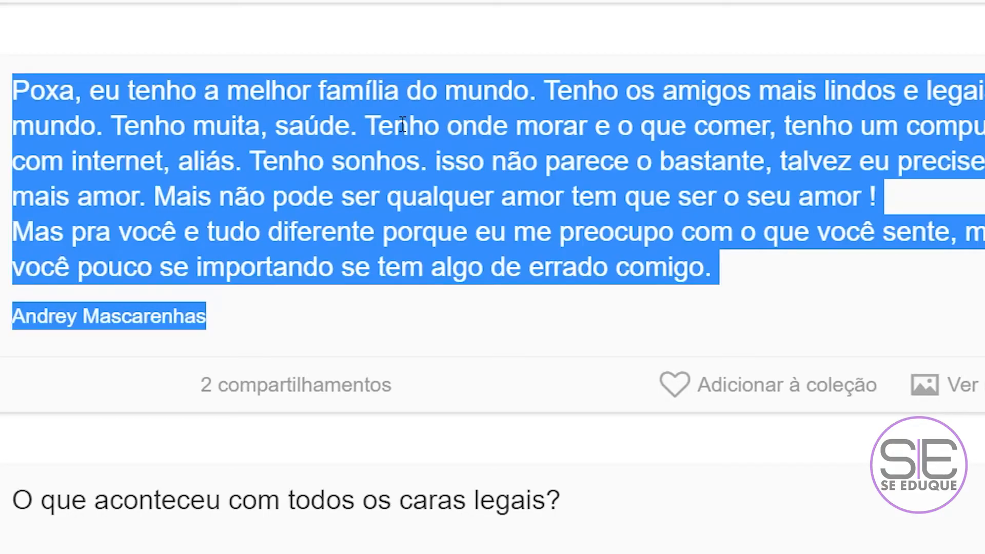
right_click(276, 200)
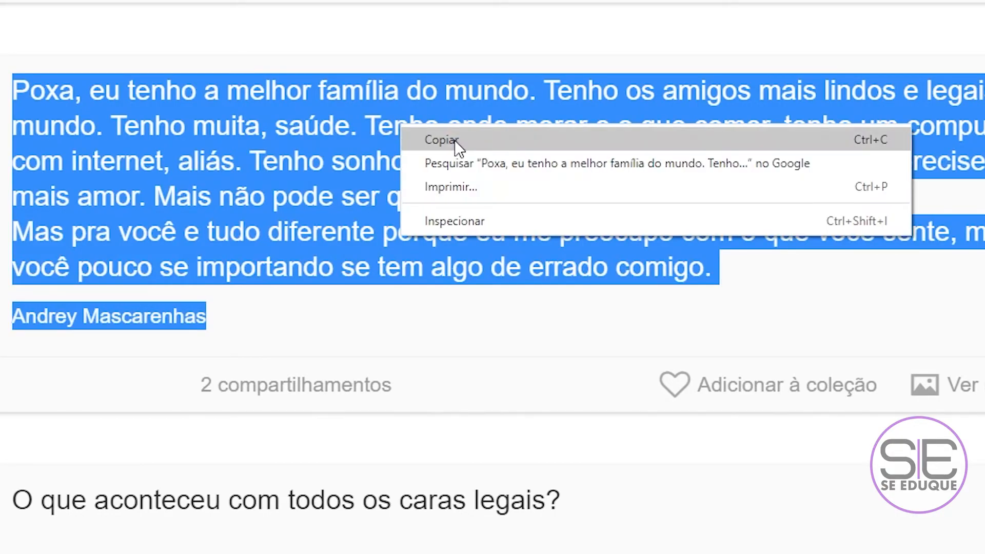
click(469, 140)
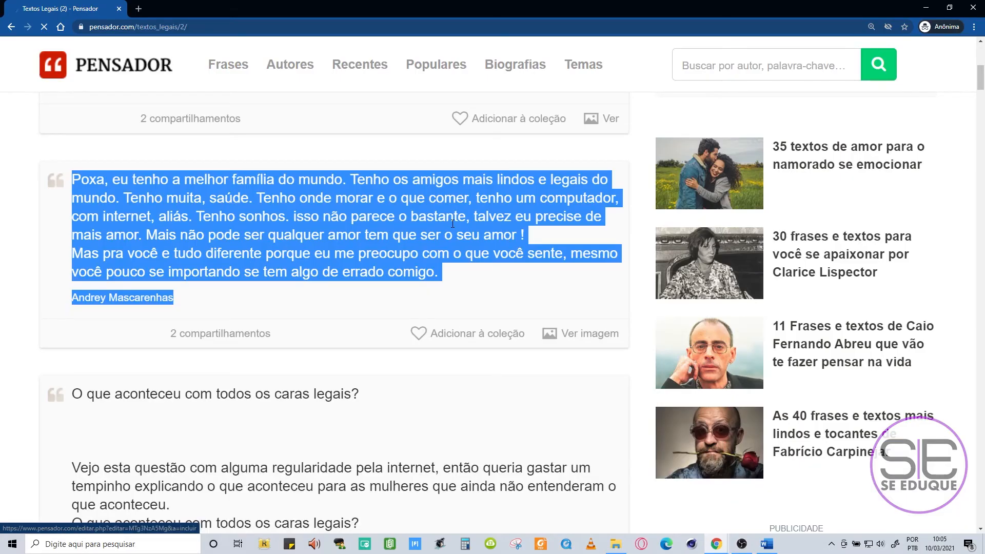
Switch to Word and paste the copied quote into the empty document
key(alt+Tab)
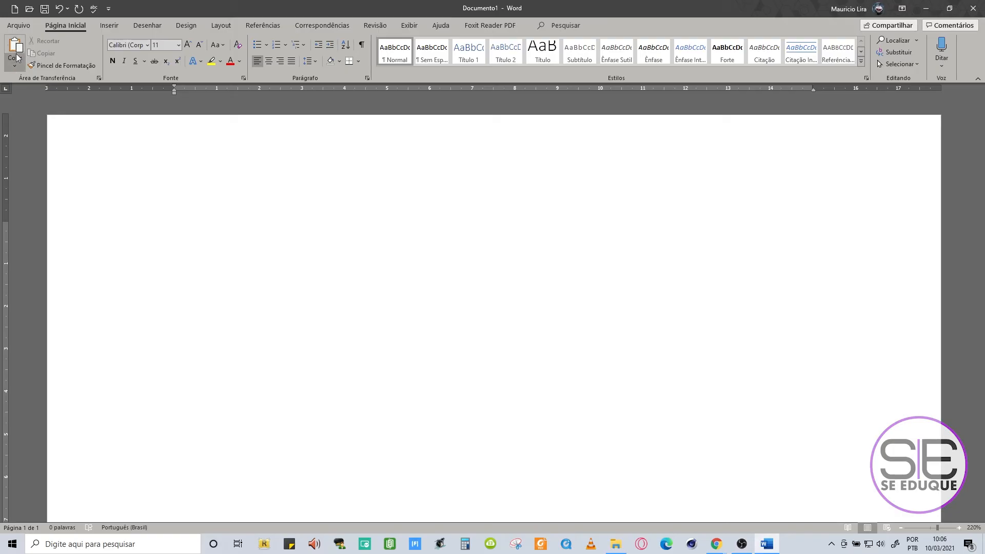
key(ctrl+v)
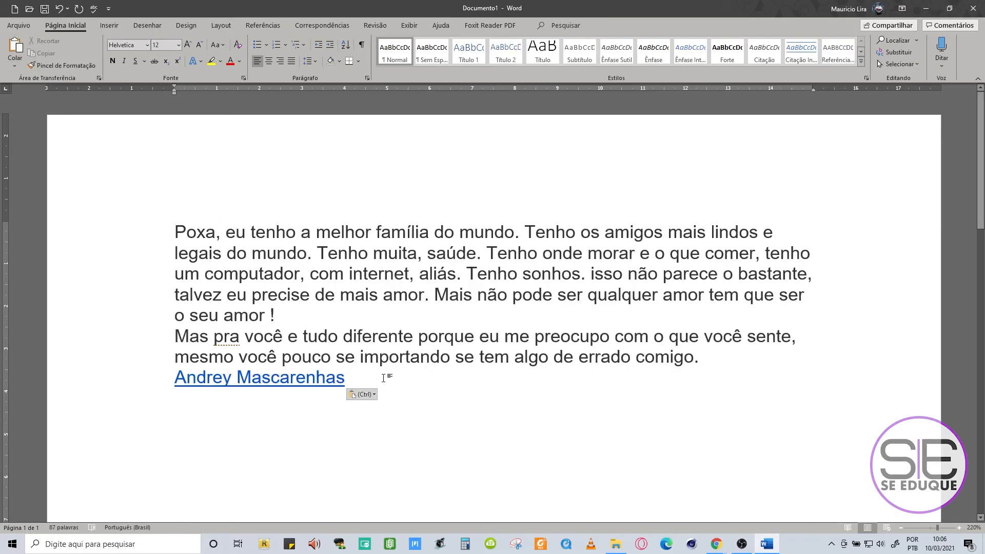
scroll(481, 379, down, 1)
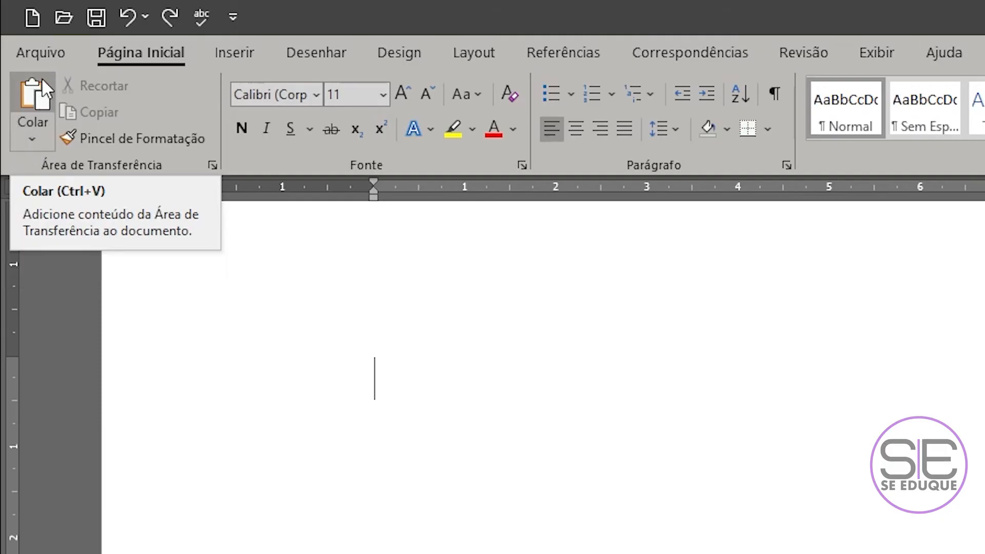
Paste the quote into the blank page keeping its source formatting and check the author's hyperlink
click(27, 138)
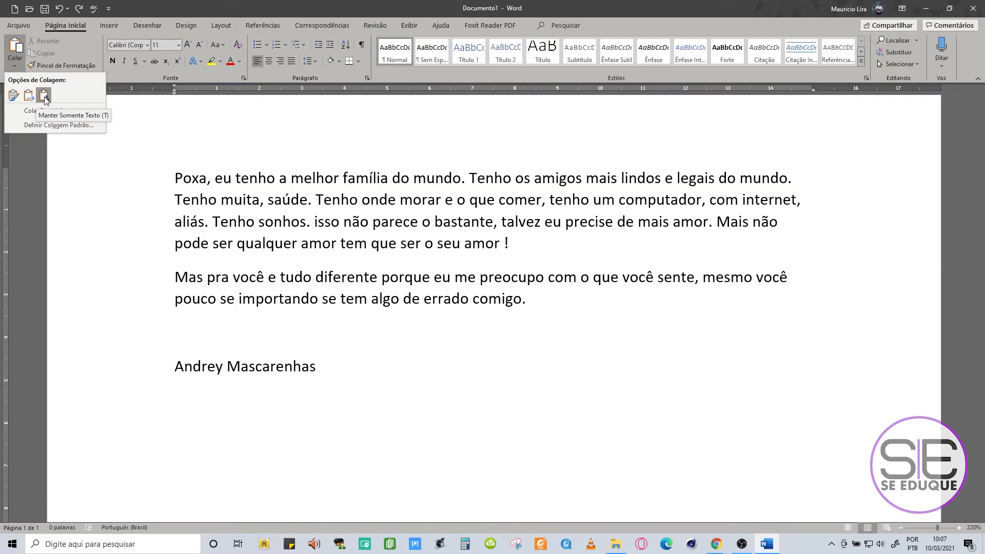
click(13, 96)
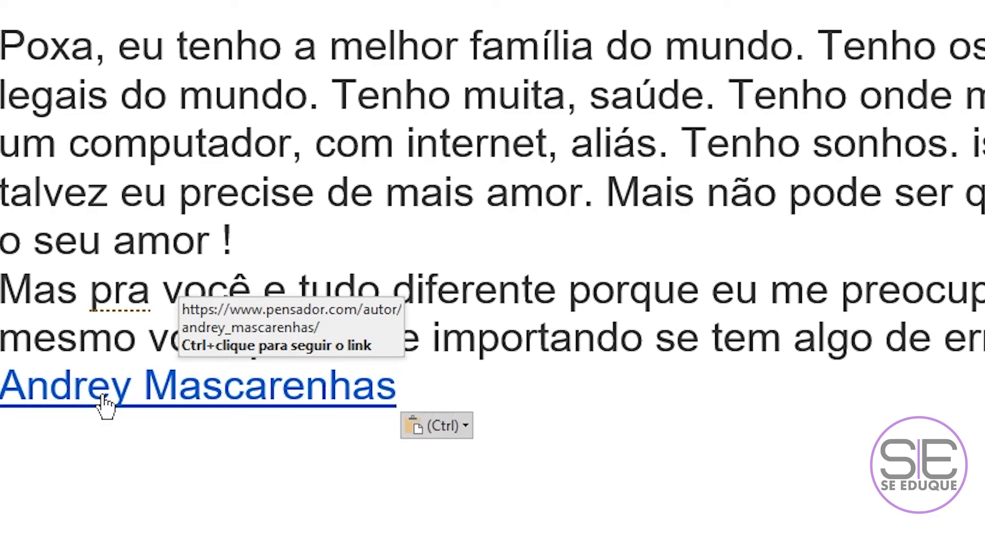
key(ctrl)
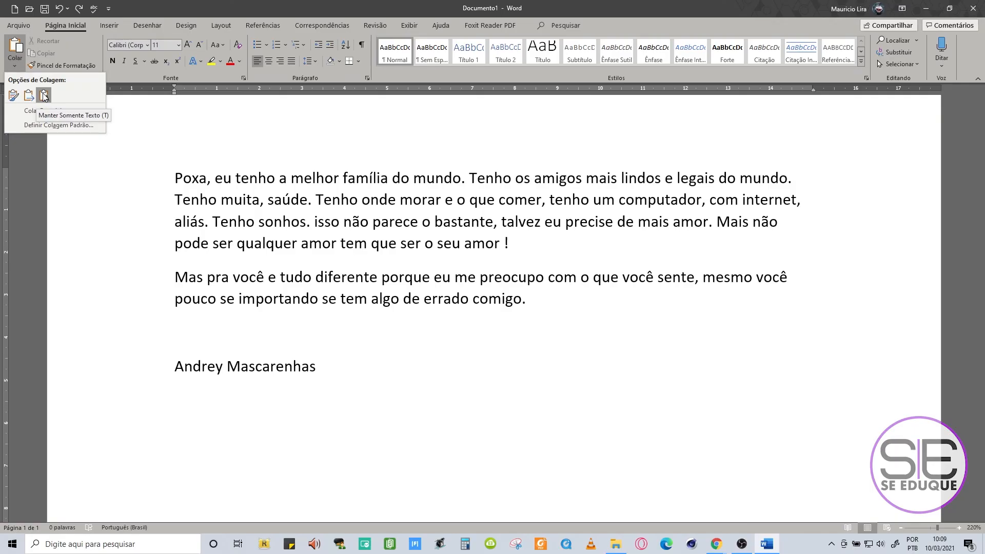
Paste the quote as text only (Manter Somente Texto) and show the formatting marks
click(92, 165)
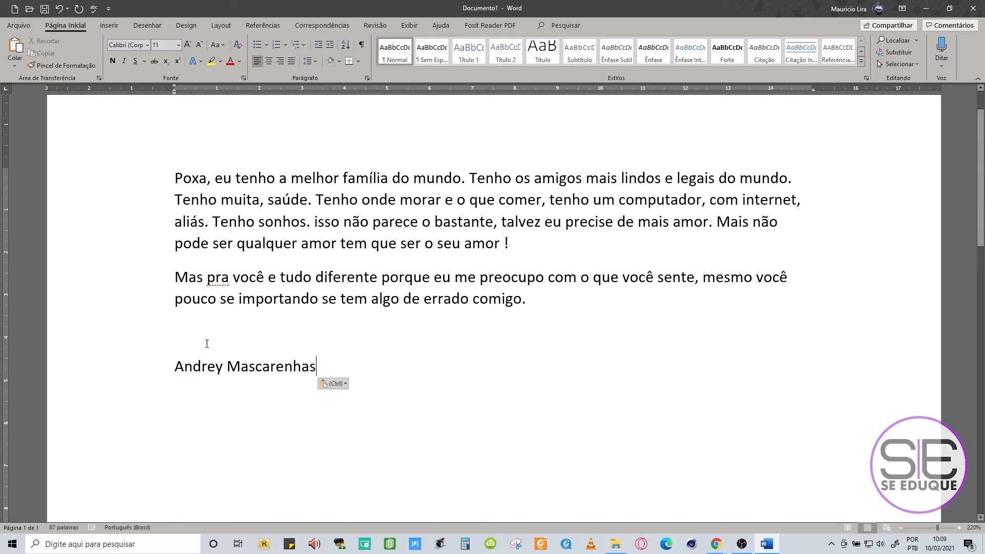
click(362, 45)
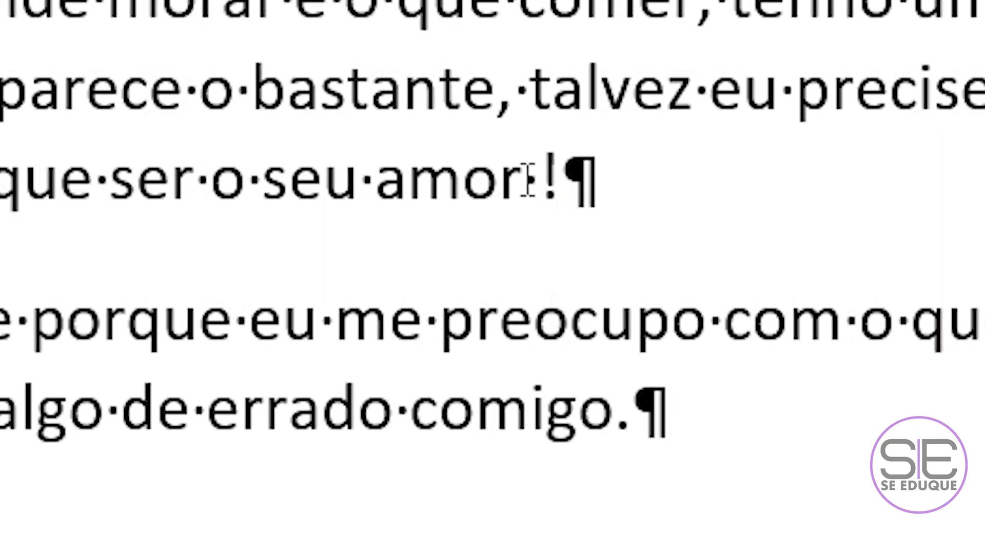
Delete the space before the exclamation mark and the empty paragraph above the author's name
click(523, 180)
key(Delete)
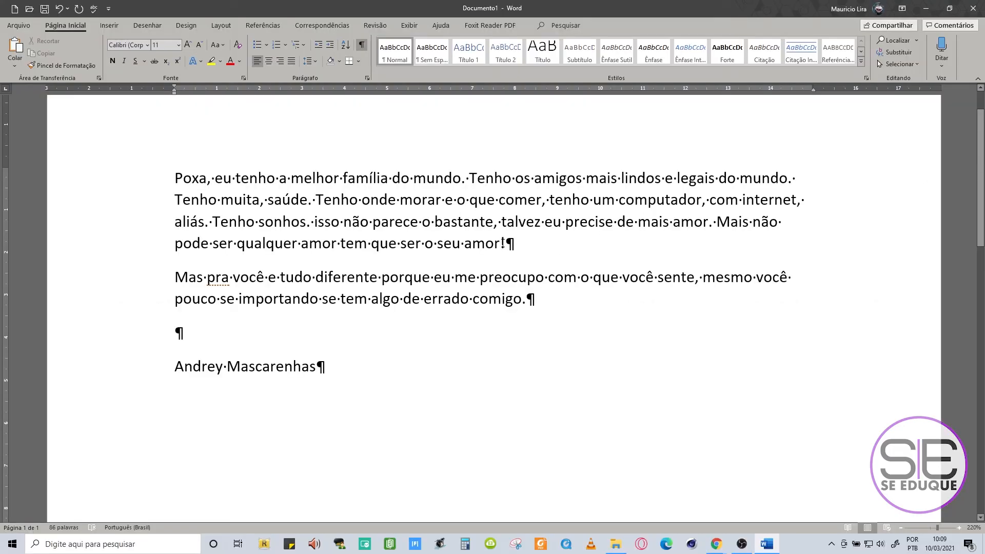
click(176, 333)
key(Delete)
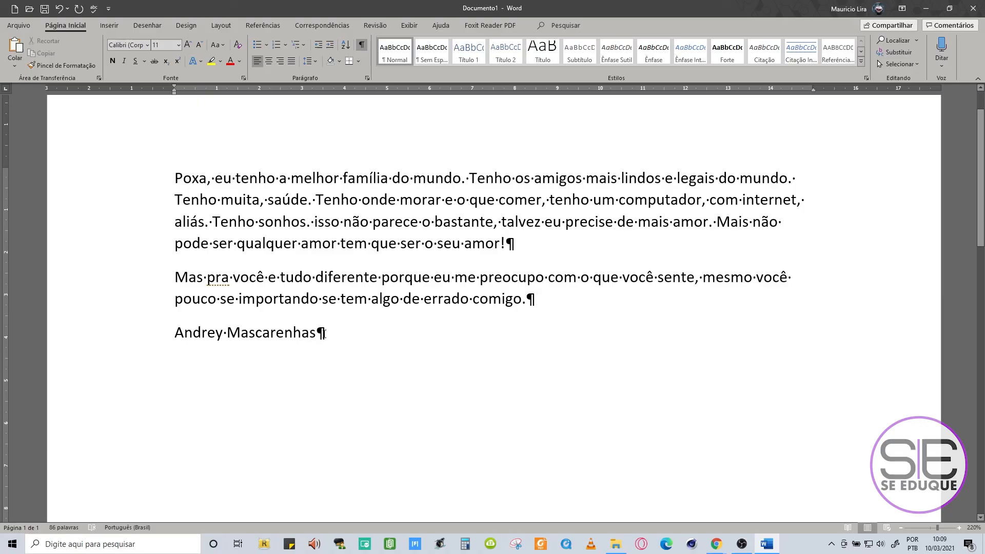
Right-align the author's name line and justify the two quote paragraphs above it
click(316, 337)
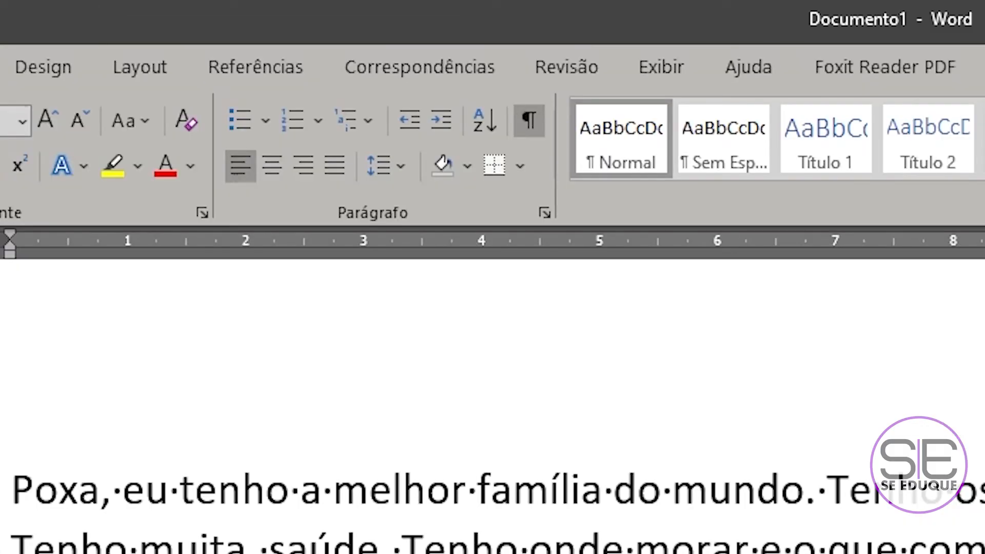
click(307, 174)
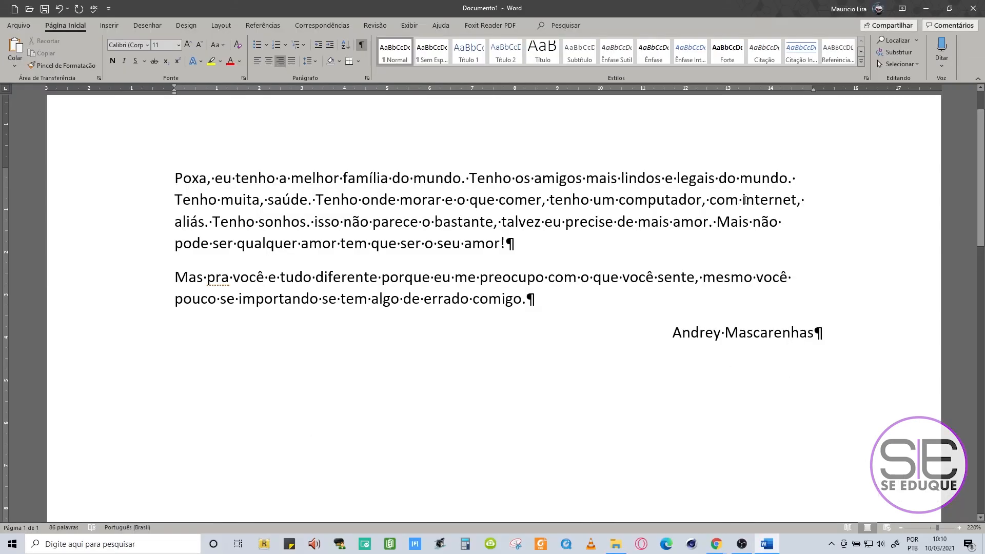
drag(153, 181, 149, 298)
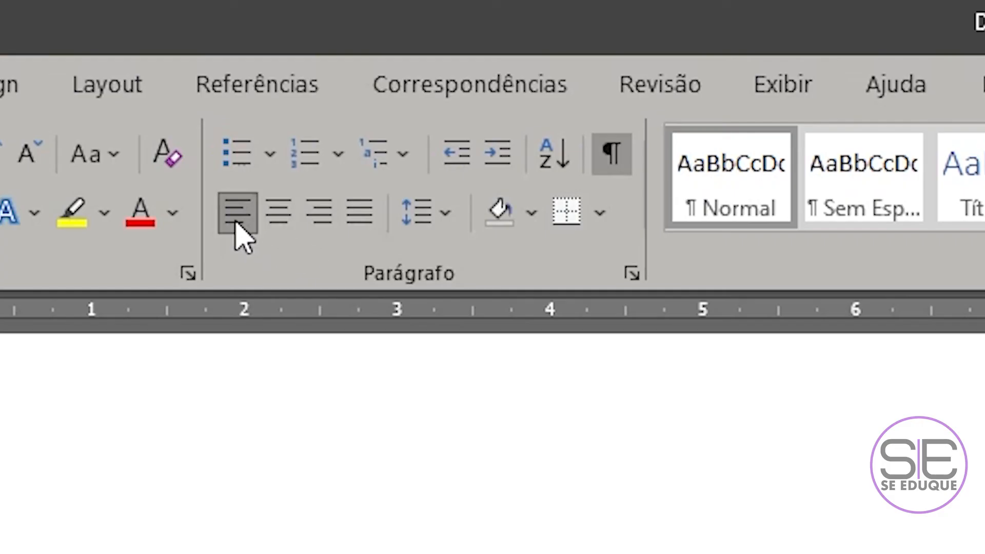
click(361, 218)
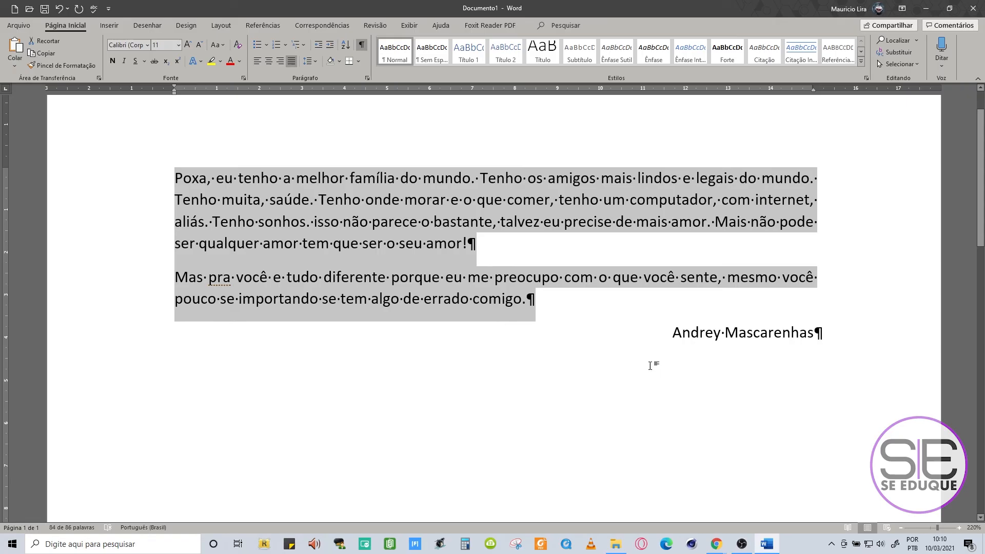
click(748, 378)
Increase the font size of the entire document to 14
click(105, 182)
key(ctrl+a)
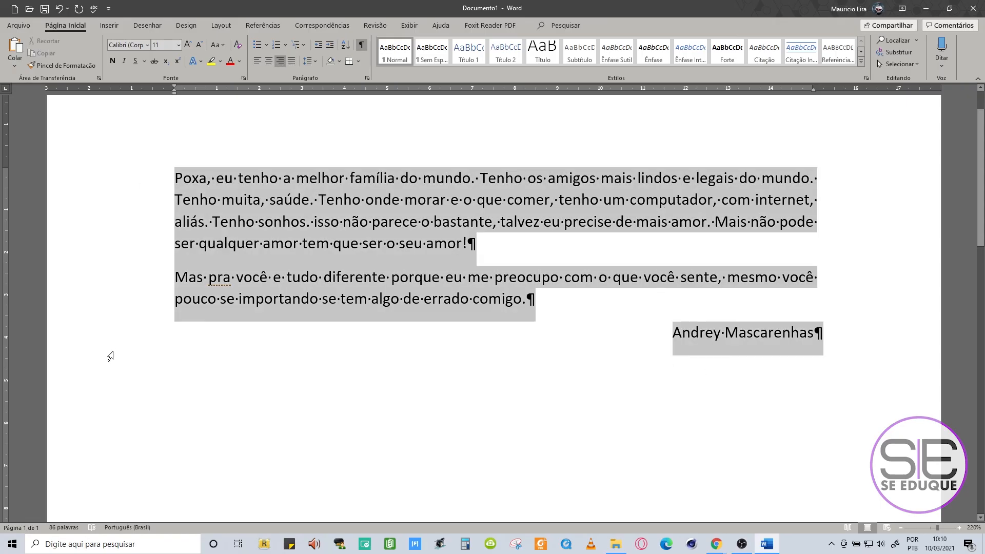
click(188, 45)
click(188, 46)
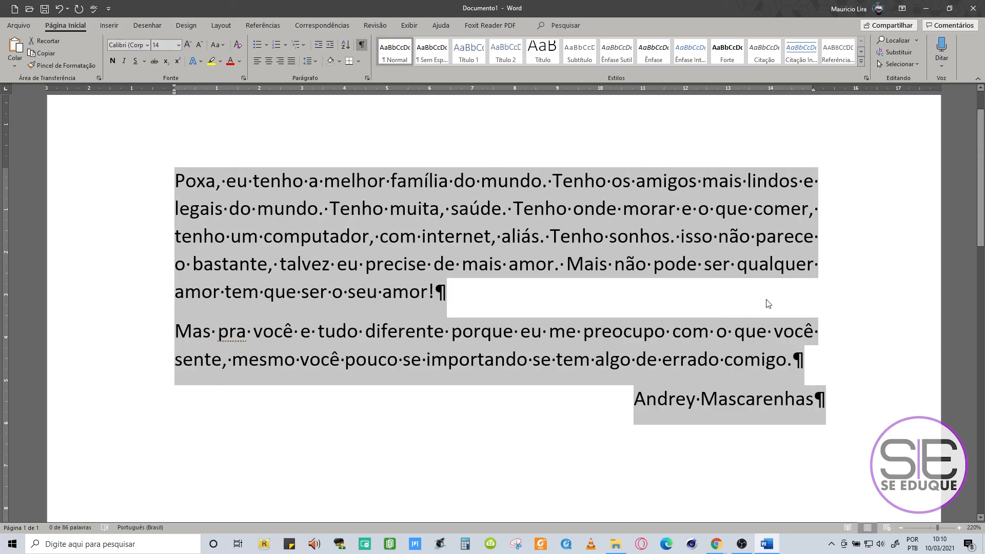
click(869, 279)
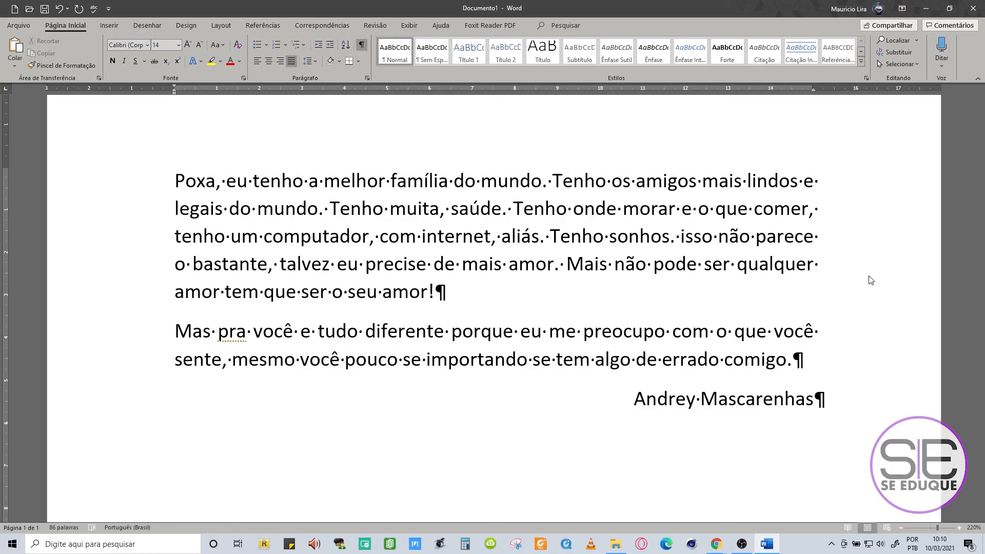